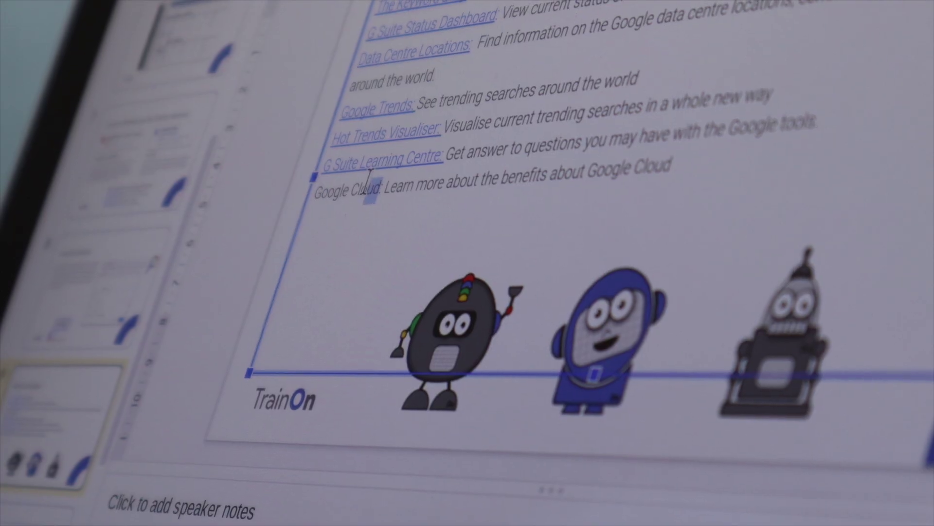
# Link the words 'Google Cloud' on the last line to a pasted web address.
pyautogui.moveTo(440, 208); pyautogui.dragTo(426, 209)
pyautogui.rightClick(310, 195)
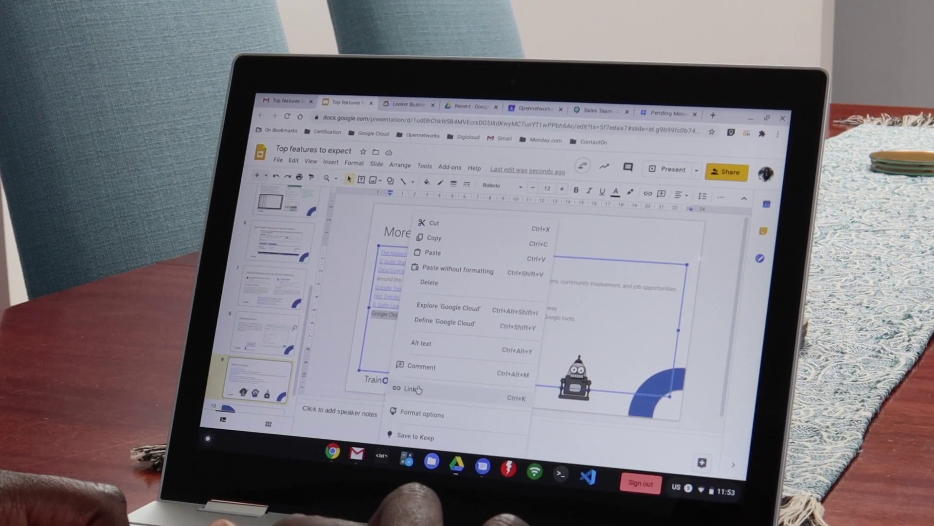
pyautogui.click(313, 416)
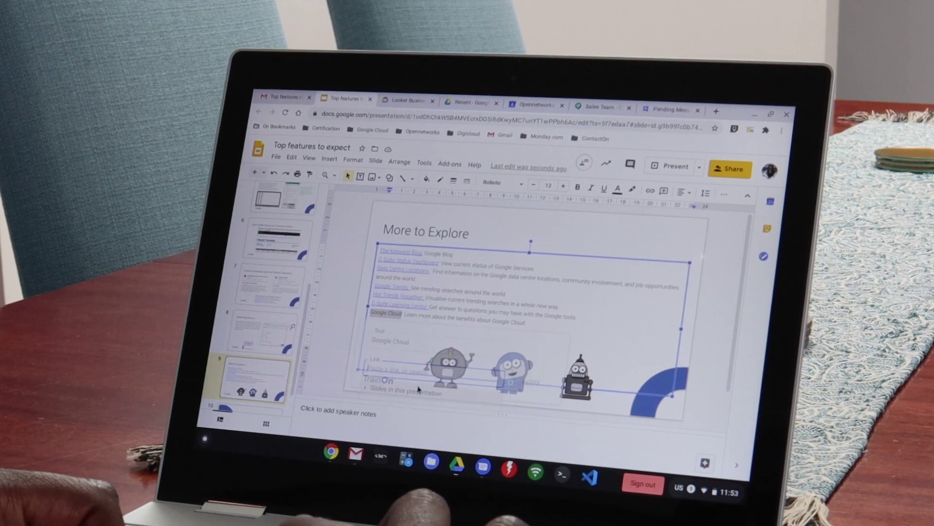
pyautogui.hotkey('ctrl', 'v')
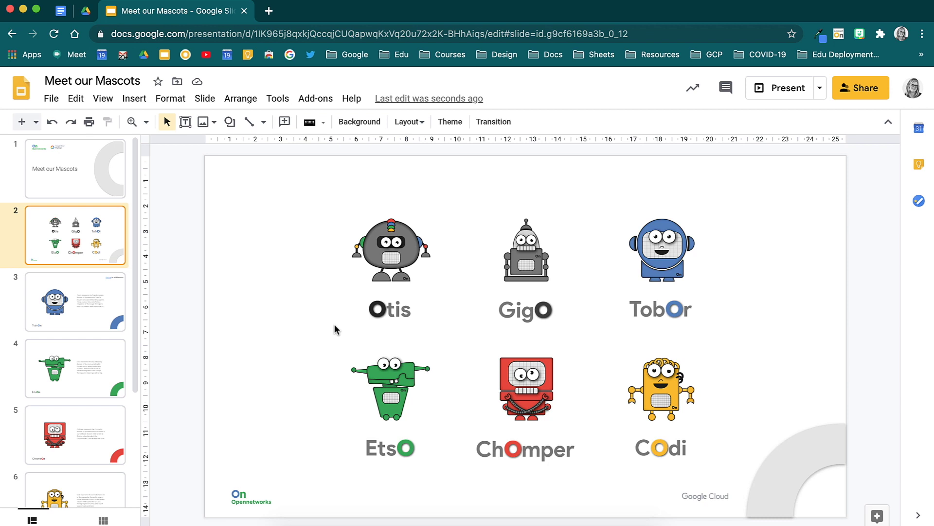
# Select the TobOr mascot image on slide 2.
pyautogui.click(655, 263)
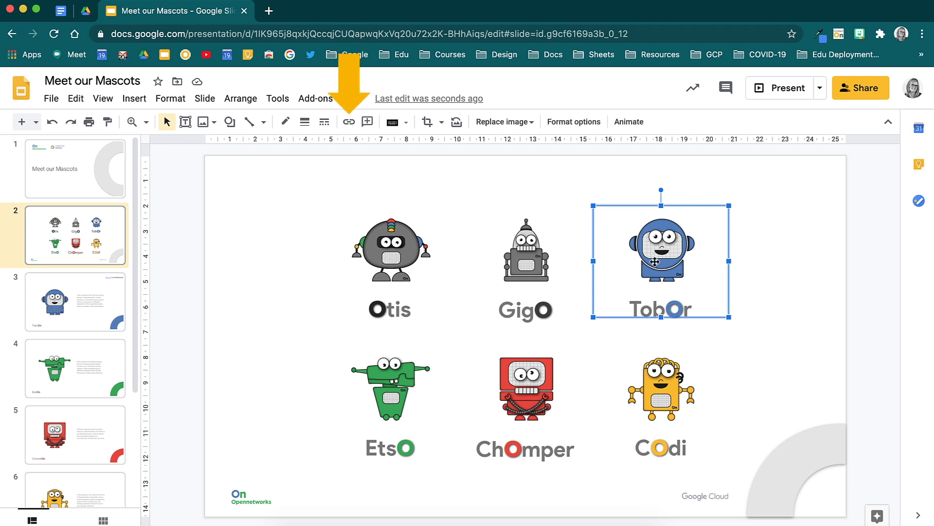
# Link the TobOr image to a pasted YouTube video address.
pyautogui.click(349, 122)
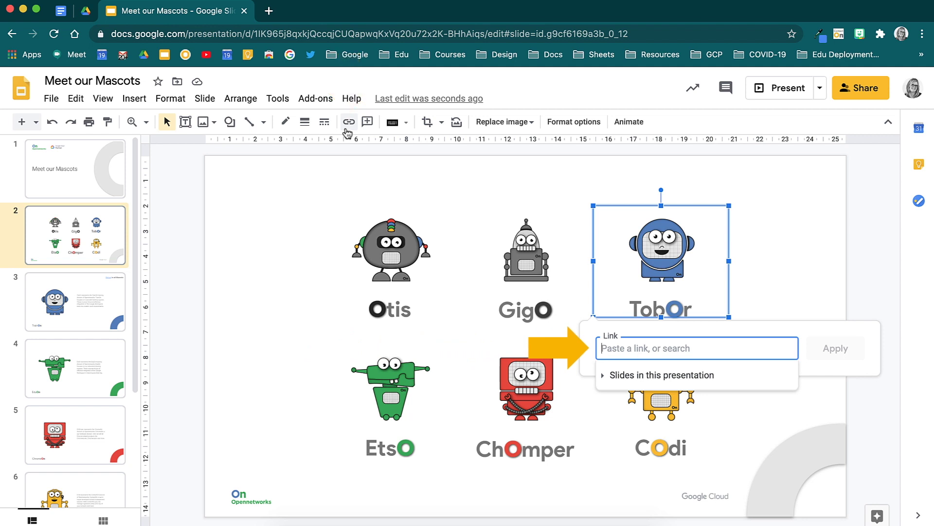
pyautogui.write('https://youtu.be/DS0H0XDDotl')
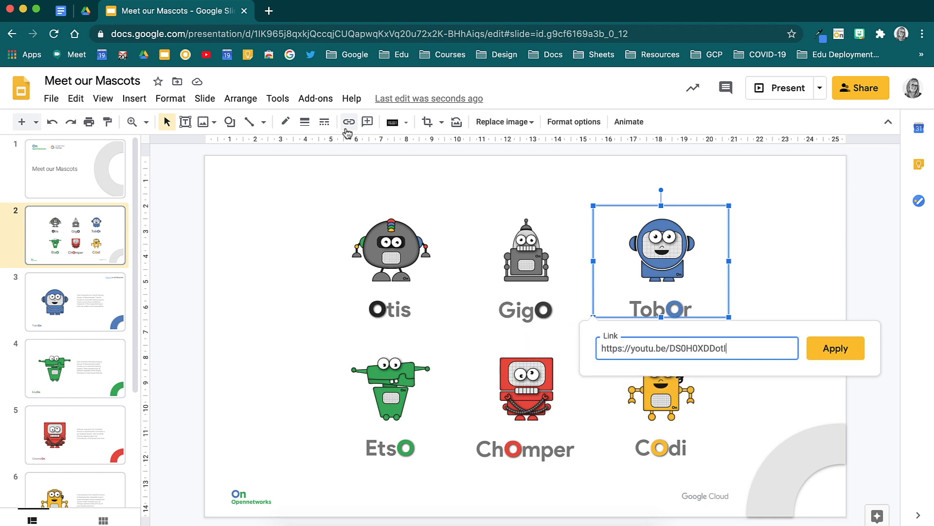
pyautogui.click(830, 341)
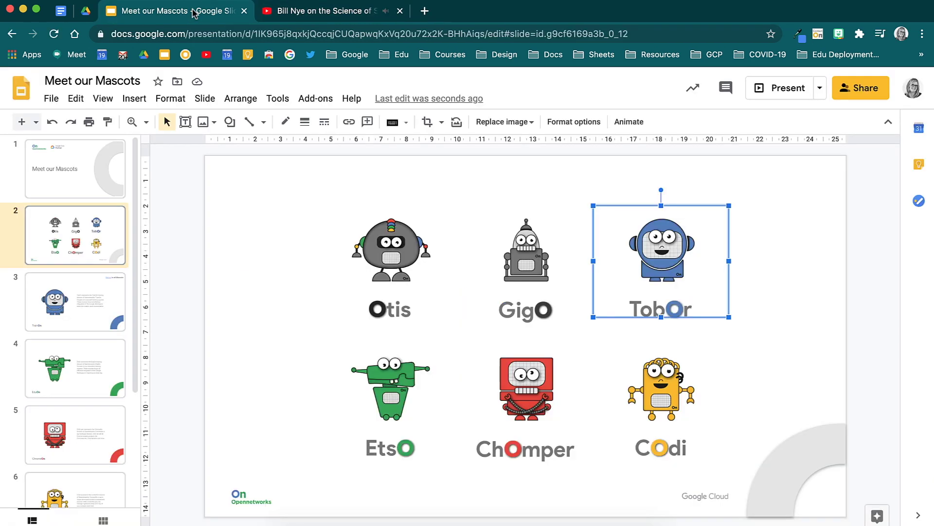
# Replace the image's video link with a link to Slide 3 of this presentation.
pyautogui.rightClick(677, 248)
pyautogui.click(656, 251)
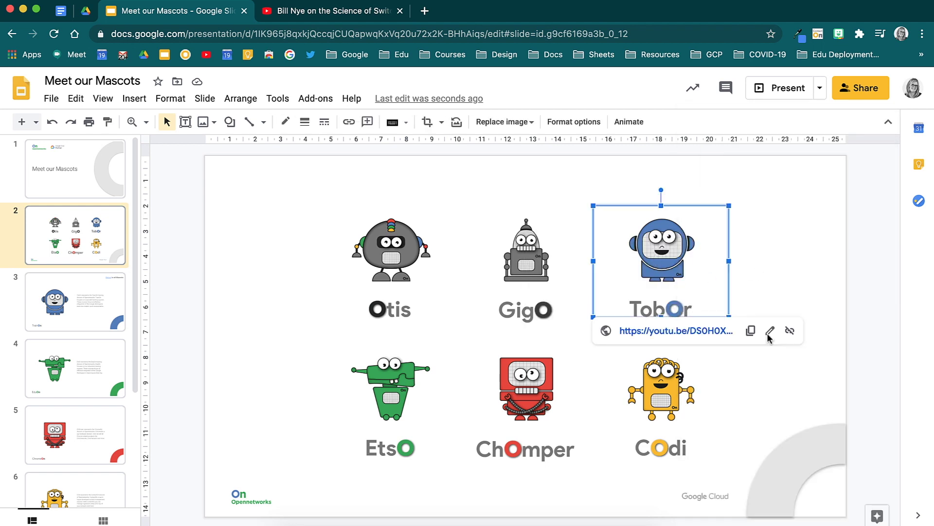
pyautogui.click(767, 331)
pyautogui.press('BackSpace')
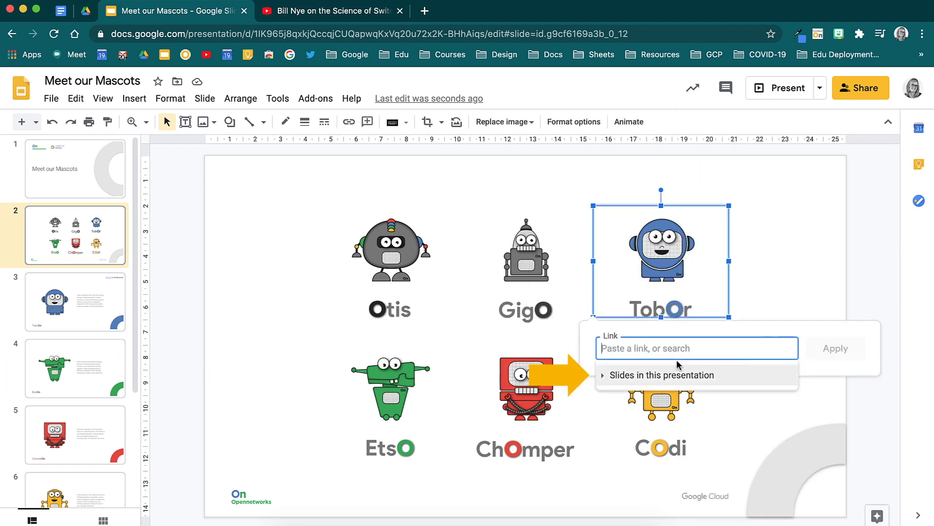
pyautogui.click(602, 375)
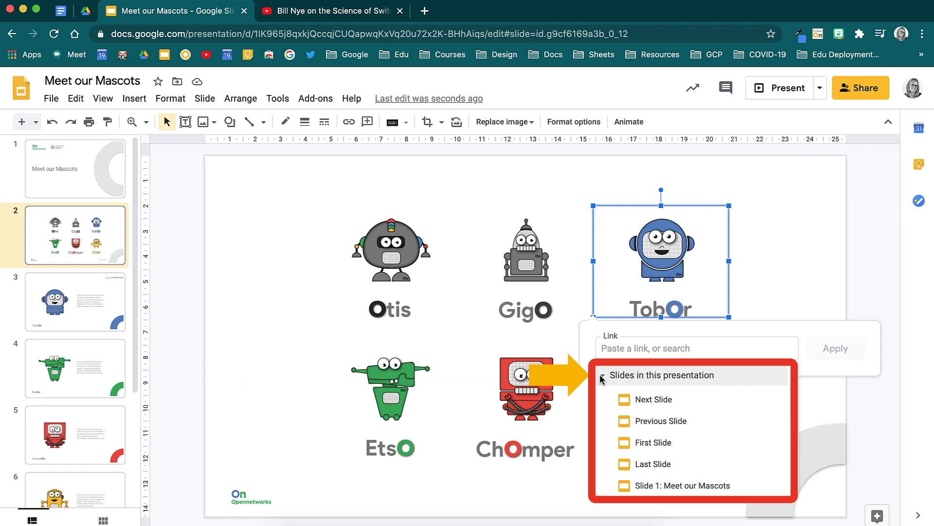
pyautogui.scroll(-4, 694, 427)
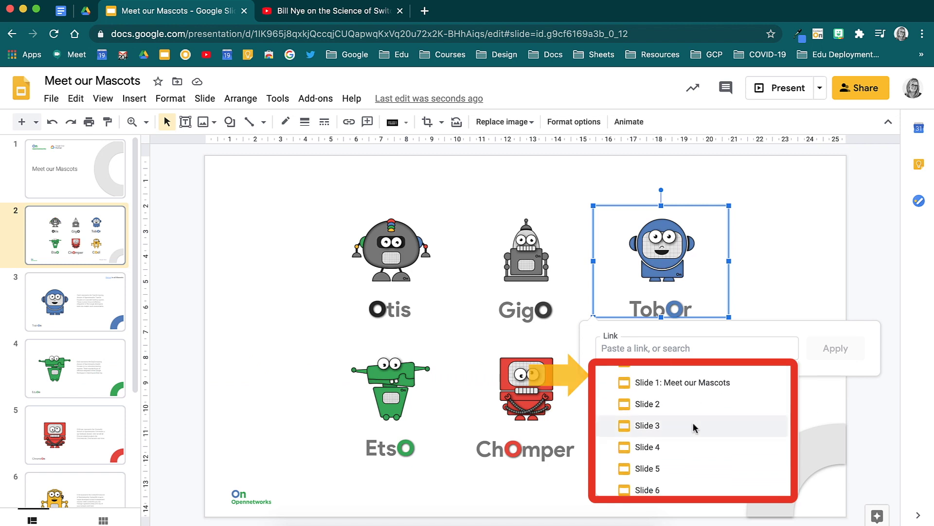
pyautogui.click(651, 430)
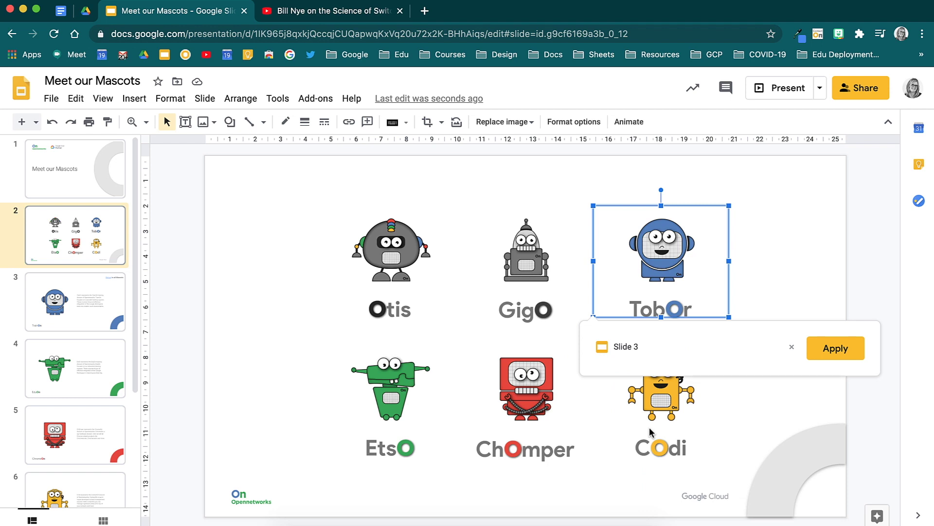
pyautogui.click(850, 346)
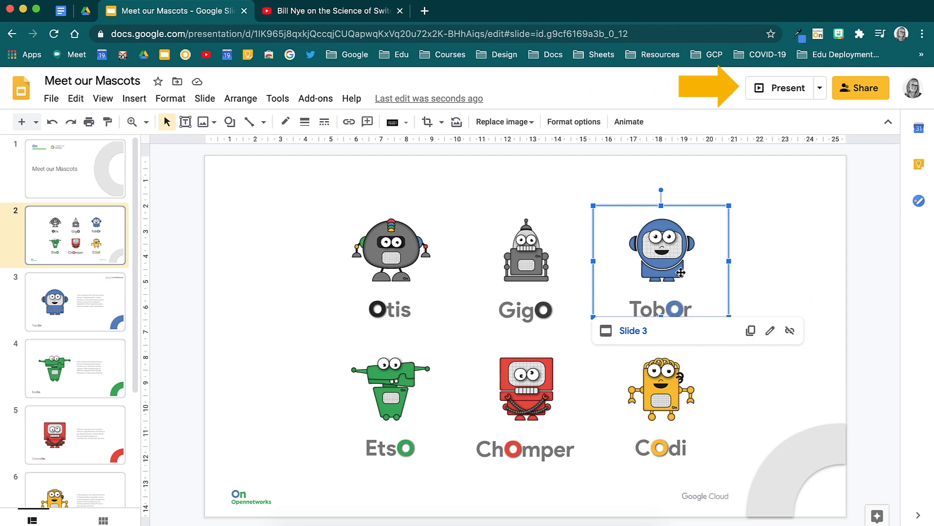
# Present from the mascots slide, leave full screen, and follow the TobOr link to slide 3.
pyautogui.click(784, 88)
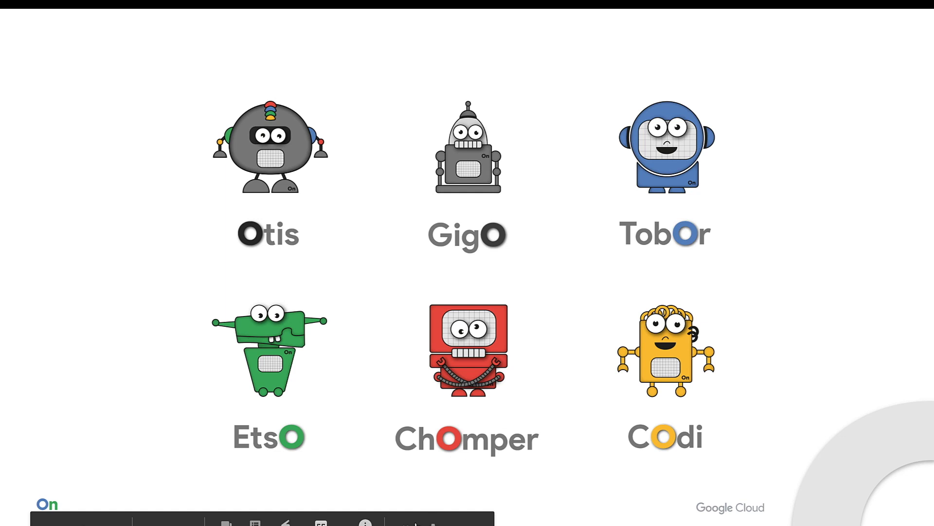
pyautogui.press('Escape')
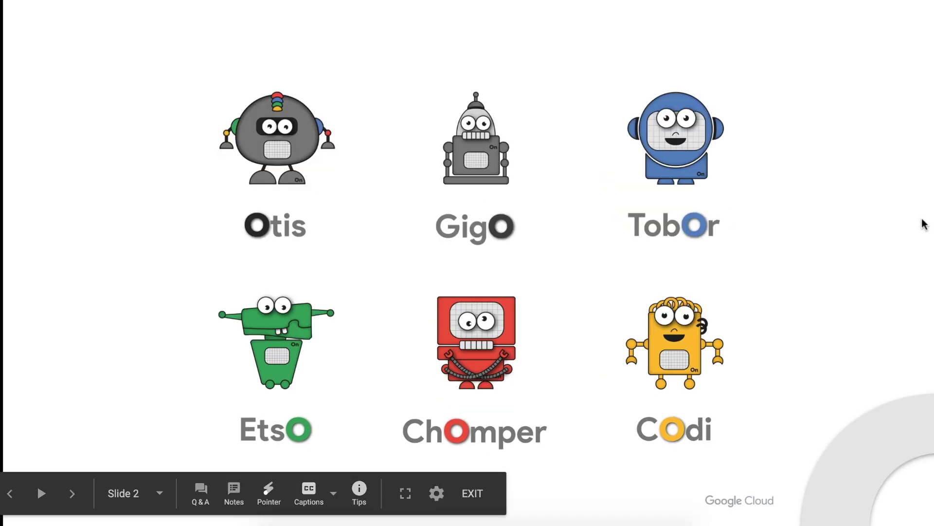
pyautogui.click(689, 344)
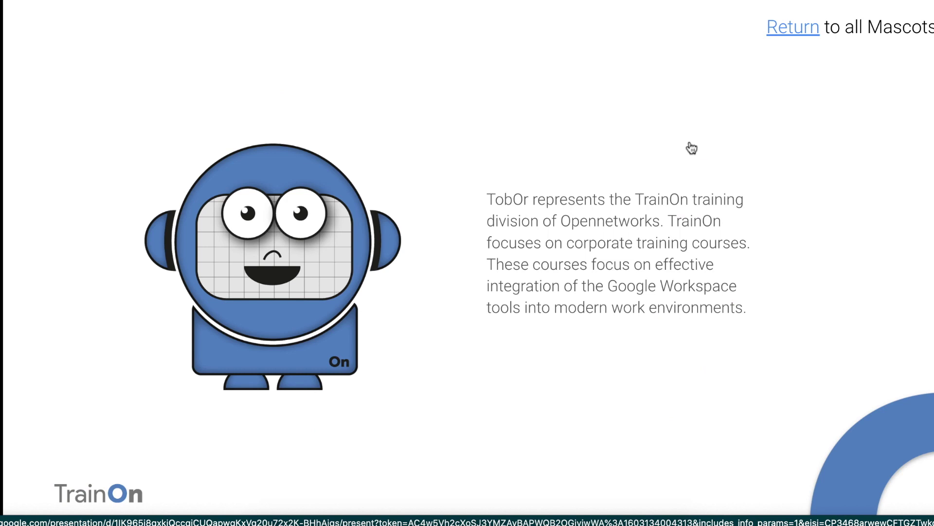
# Exit the slideshow and delete the old Return to all Mascots text box on slide 3.
pyautogui.press('Escape')
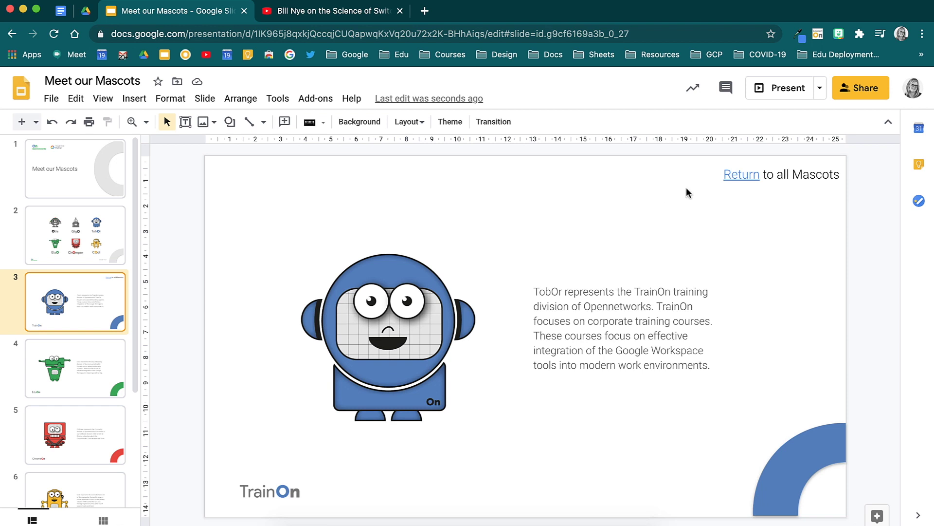
pyautogui.click(789, 176)
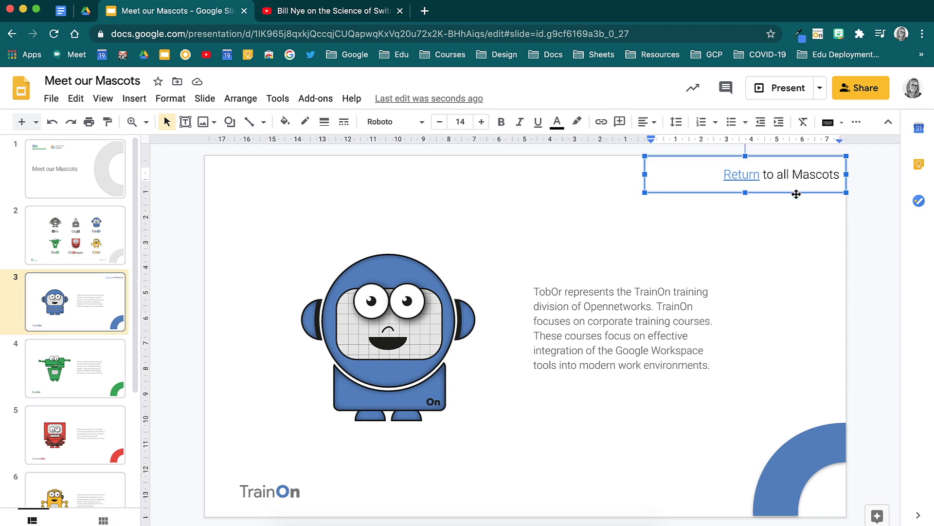
pyautogui.press('BackSpace')
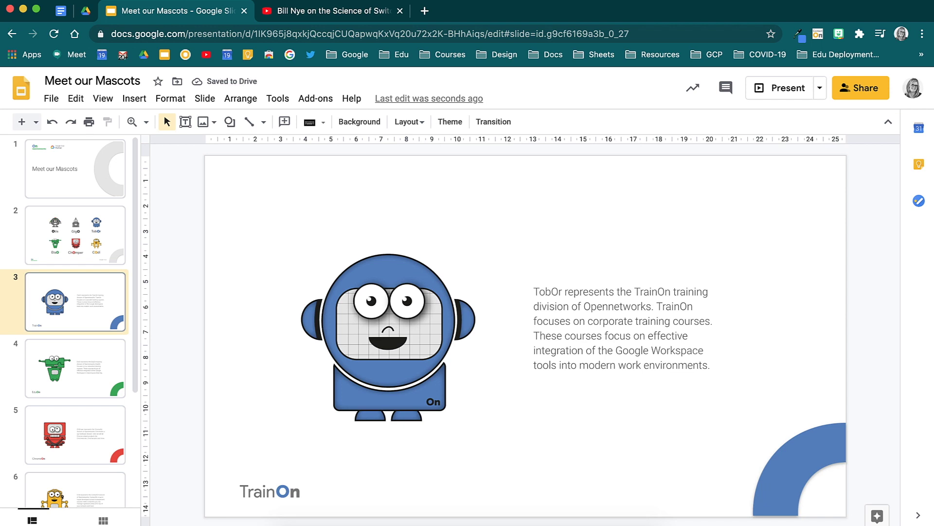
# Add an 18 pt 'Return to all mascots' text box at the slide's top right.
pyautogui.click(186, 122)
pyautogui.moveTo(473, 174); pyautogui.dragTo(658, 225)
pyautogui.write('Return to all mascots')
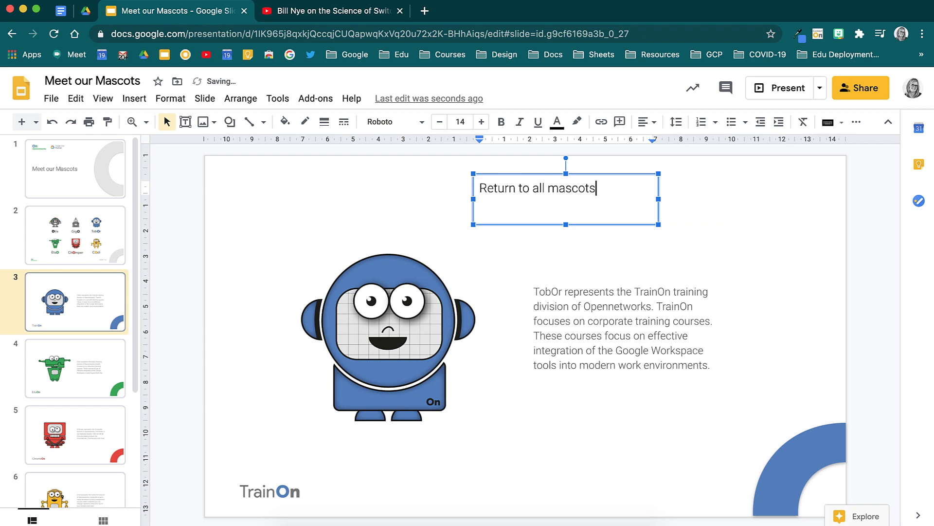
pyautogui.moveTo(475, 190); pyautogui.dragTo(662, 171)
pyautogui.click(482, 122)
pyautogui.click(481, 122)
pyautogui.click(482, 122)
pyautogui.click(482, 122)
pyautogui.click(796, 238)
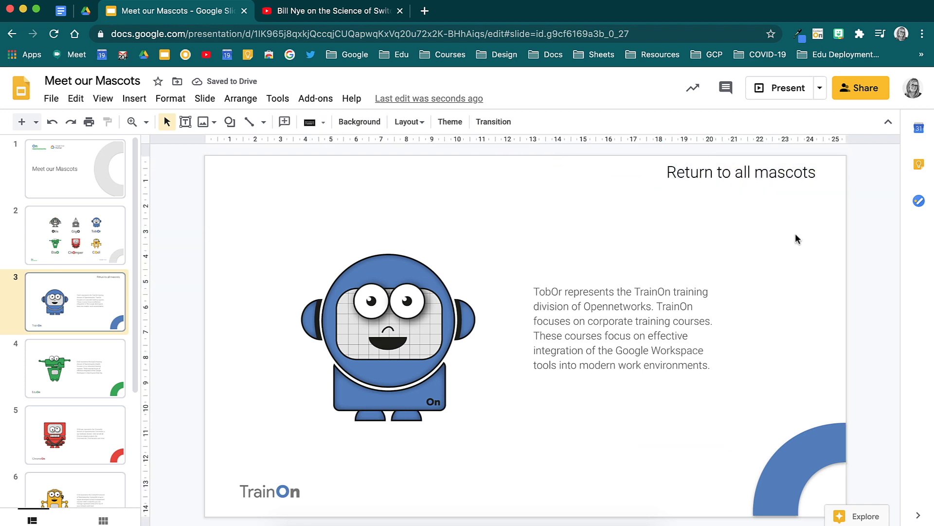
pyautogui.click(710, 173)
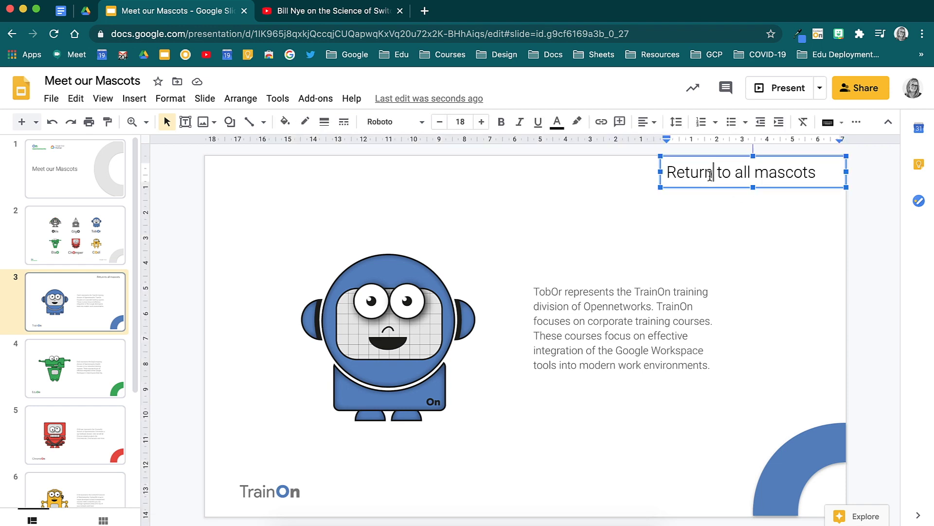
# Link the word 'Return' on slide 3 to Slide 2 of the deck.
pyautogui.moveTo(710, 174); pyautogui.dragTo(670, 175)
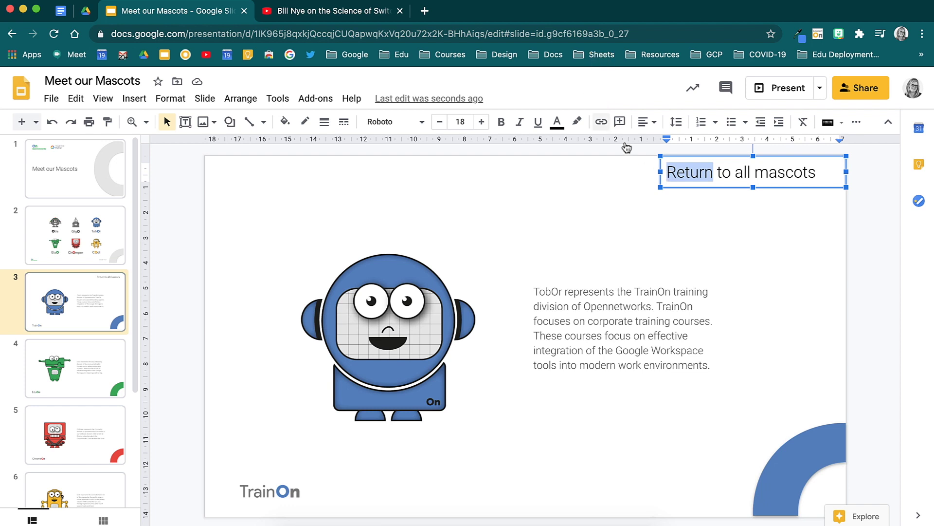
pyautogui.click(601, 122)
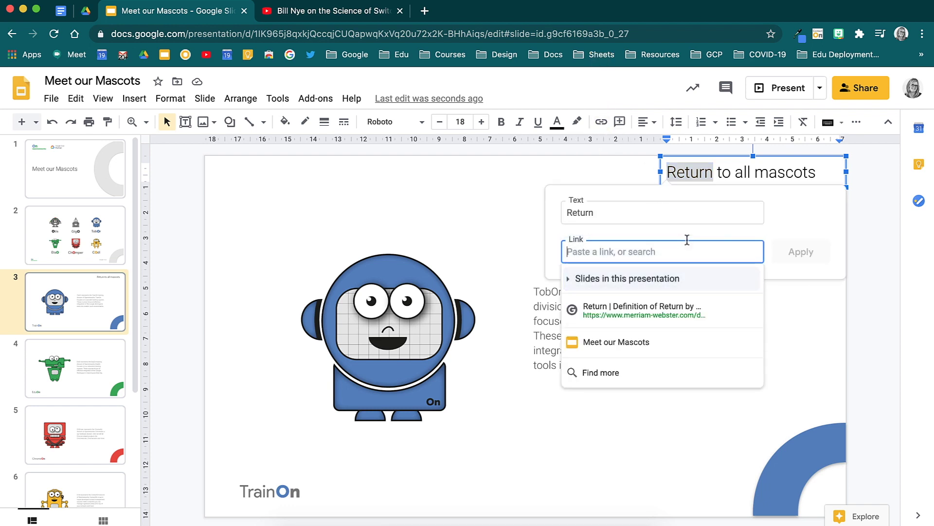
pyautogui.click(684, 280)
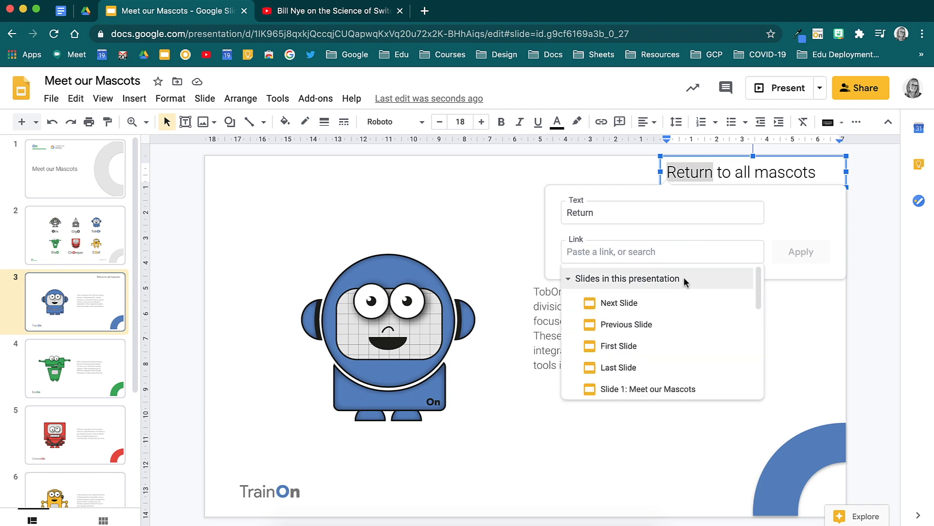
pyautogui.scroll(-3, 674, 343)
pyautogui.click(663, 342)
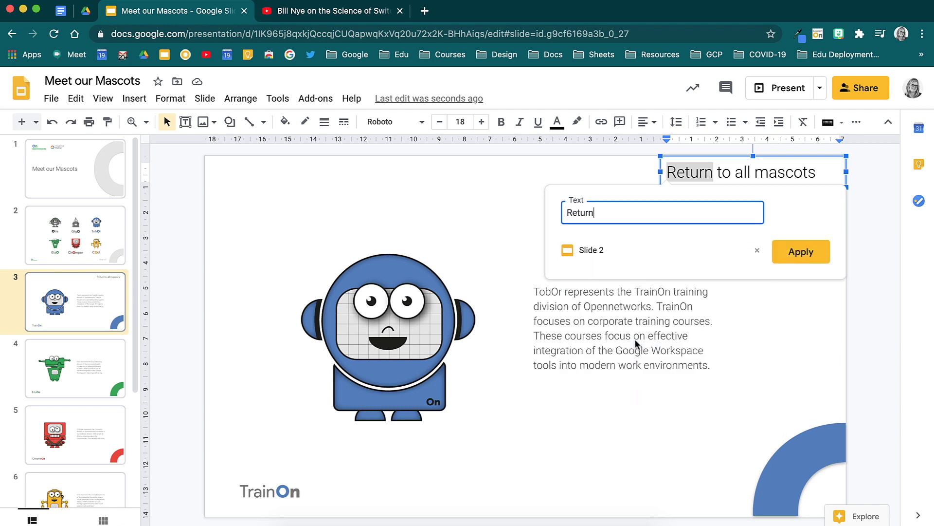
pyautogui.click(785, 255)
pyautogui.click(784, 254)
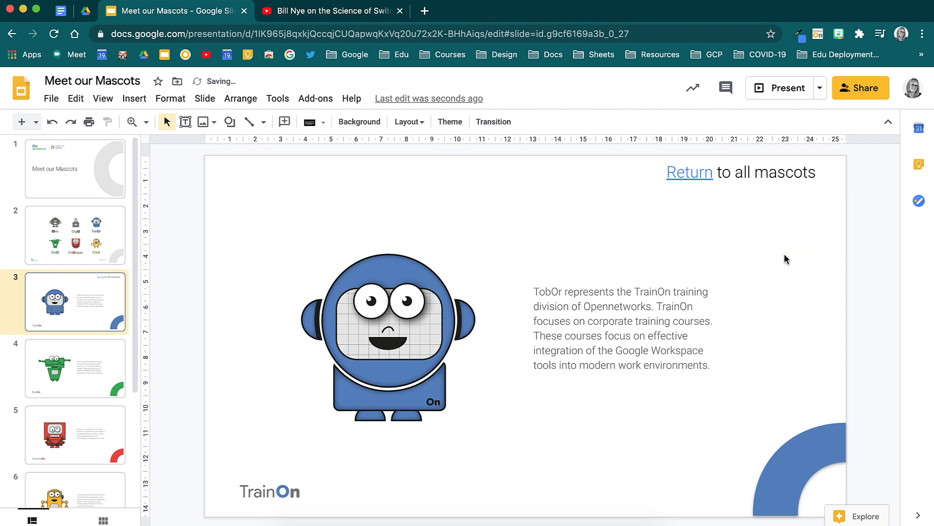
pyautogui.click(781, 187)
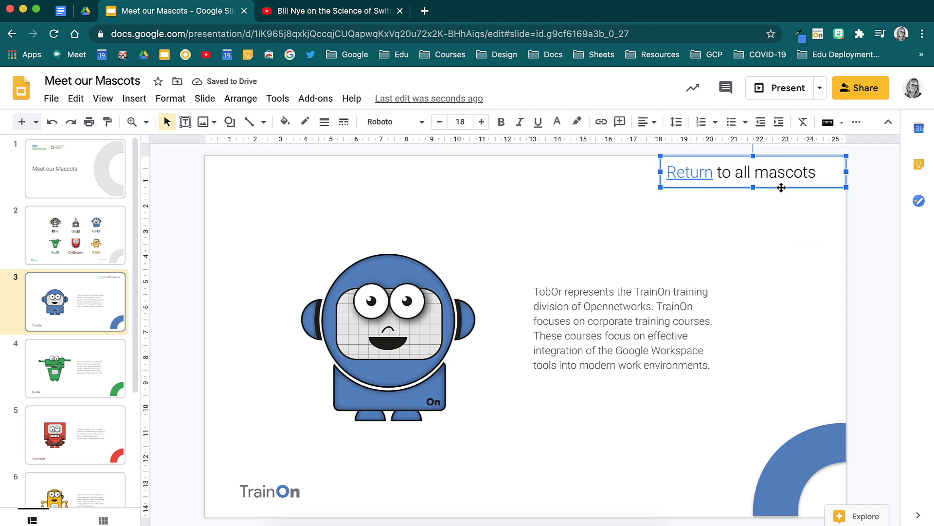
# Paste the Return to all mascots link box onto slides 4, 5, 6, 7 and 8.
pyautogui.click(115, 390)
pyautogui.press('super+v')
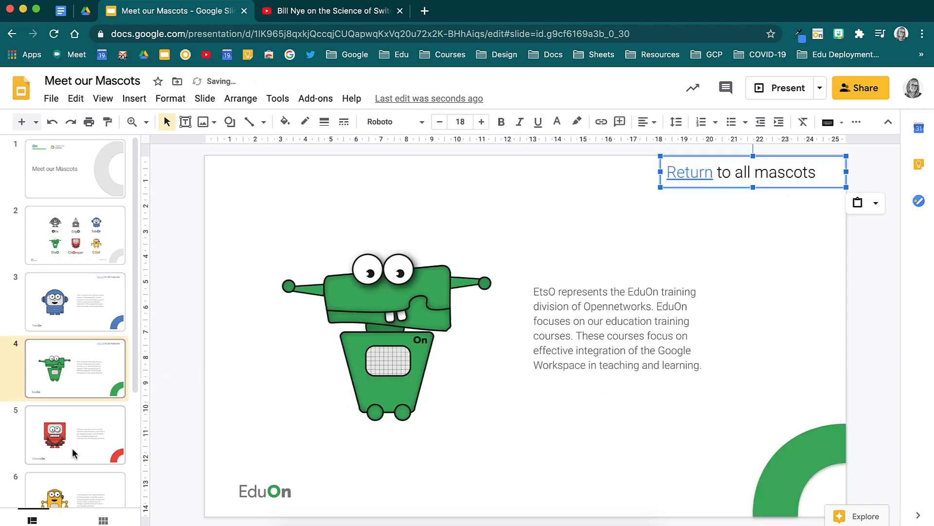
pyautogui.click(72, 453)
pyautogui.press('super+v')
pyautogui.scroll(-1, 72, 453)
pyautogui.click(72, 453)
pyautogui.press('super+v')
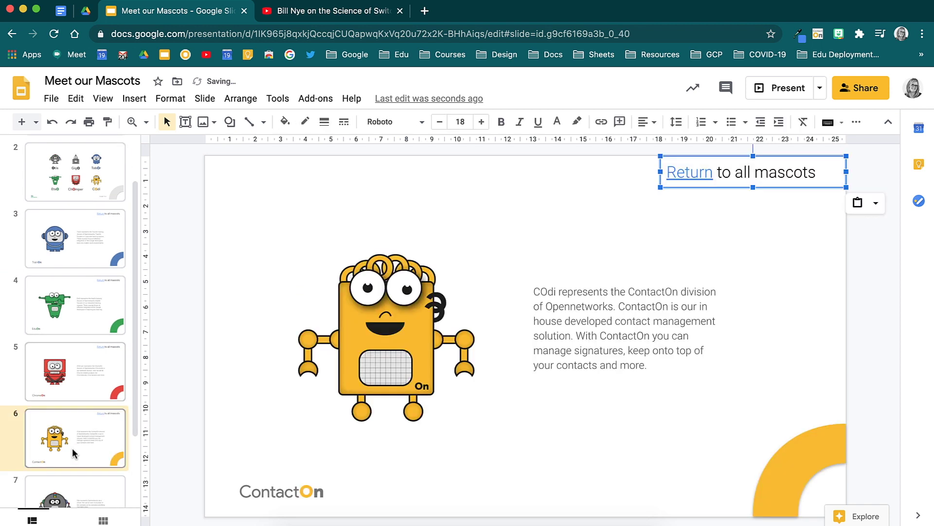
pyautogui.scroll(-1, 72, 453)
pyautogui.click(72, 454)
pyautogui.press('super+v')
pyautogui.scroll(-1, 73, 452)
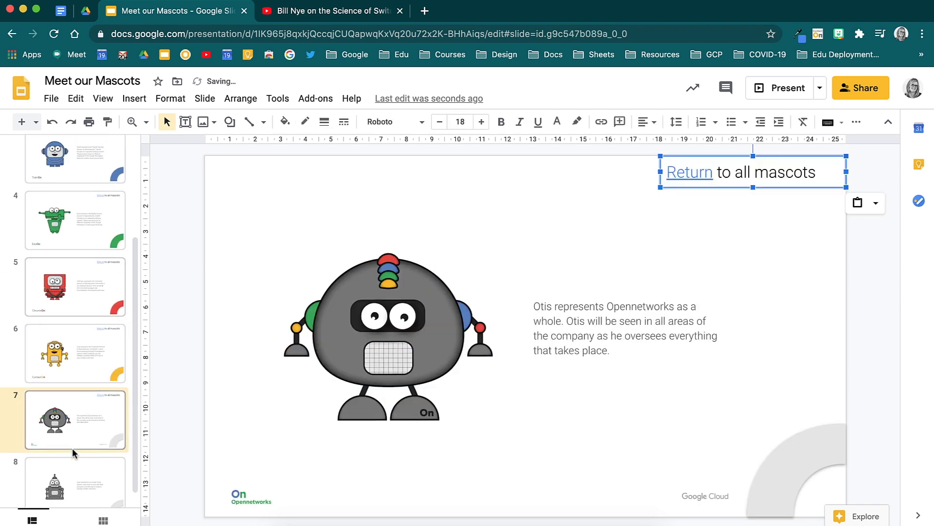
pyautogui.scroll(-1, 74, 471)
pyautogui.click(74, 475)
pyautogui.press('super+v')
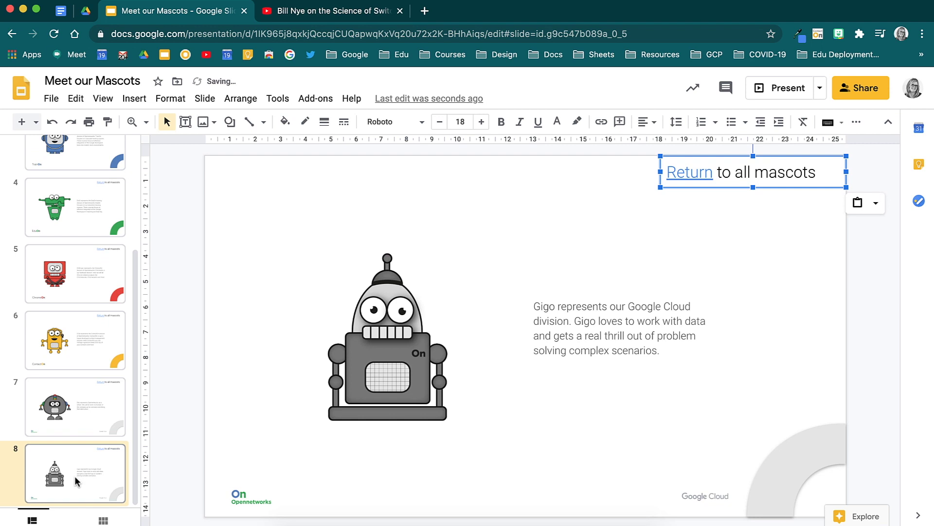
pyautogui.scroll(5, 74, 475)
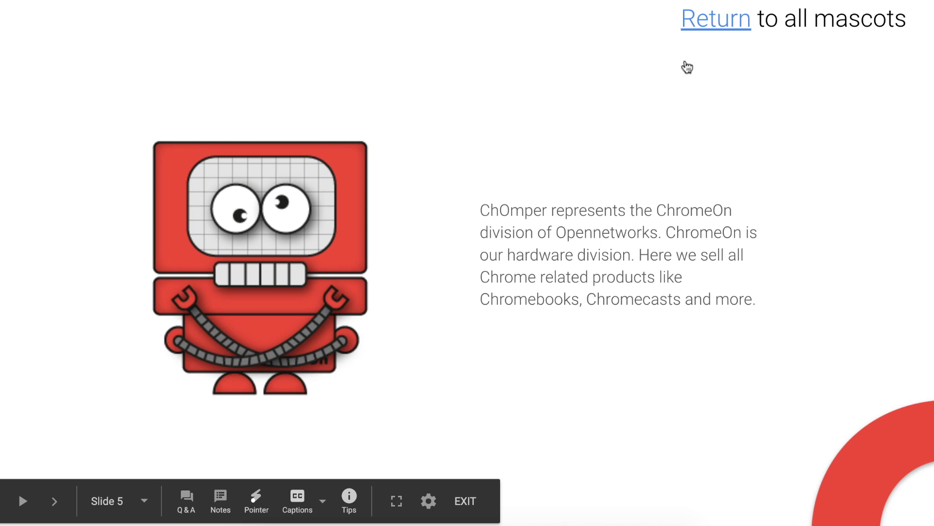
# Follow the Return link in the slideshow back to the mascots overview slide.
pyautogui.click(723, 23)
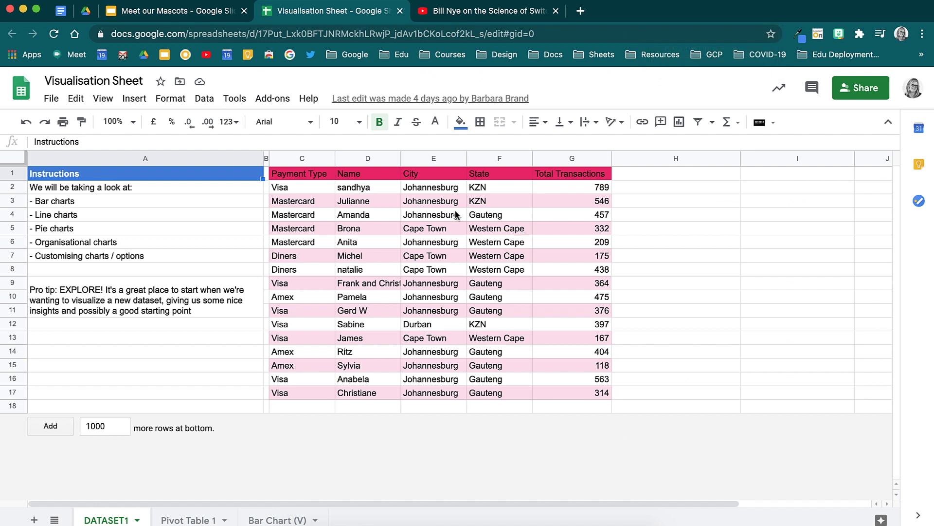
# Copy the payment table C1:G11 and paste it onto slide 9 linked to the spreadsheet.
pyautogui.moveTo(317, 172); pyautogui.dragTo(586, 310)
pyautogui.press('super+c')
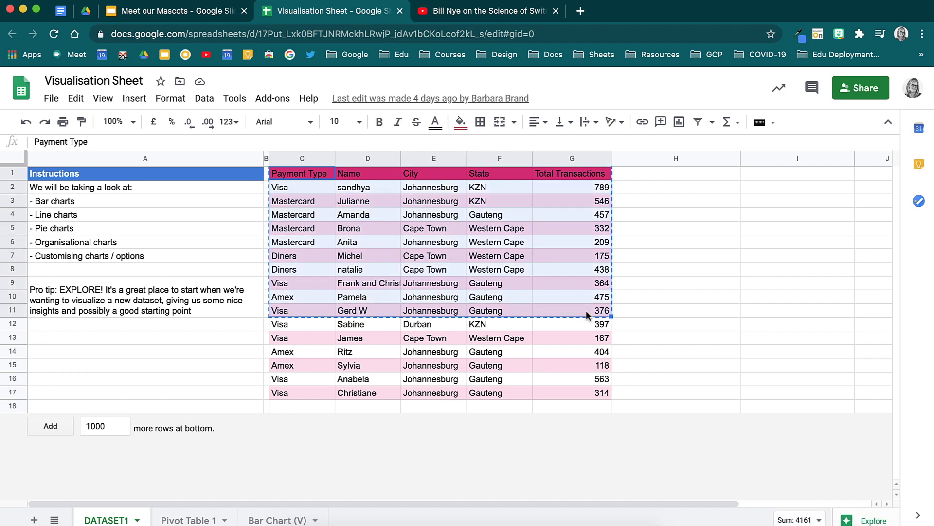
pyautogui.click(204, 15)
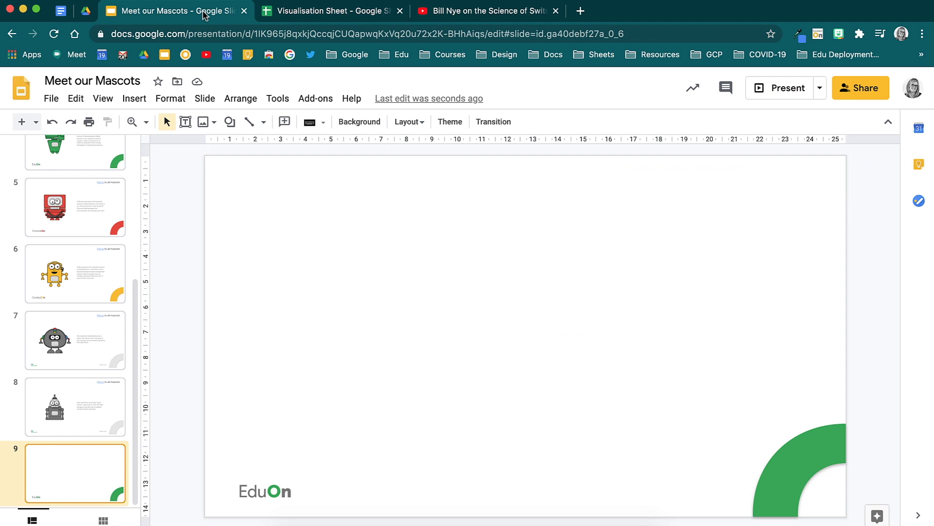
pyautogui.press('super+v')
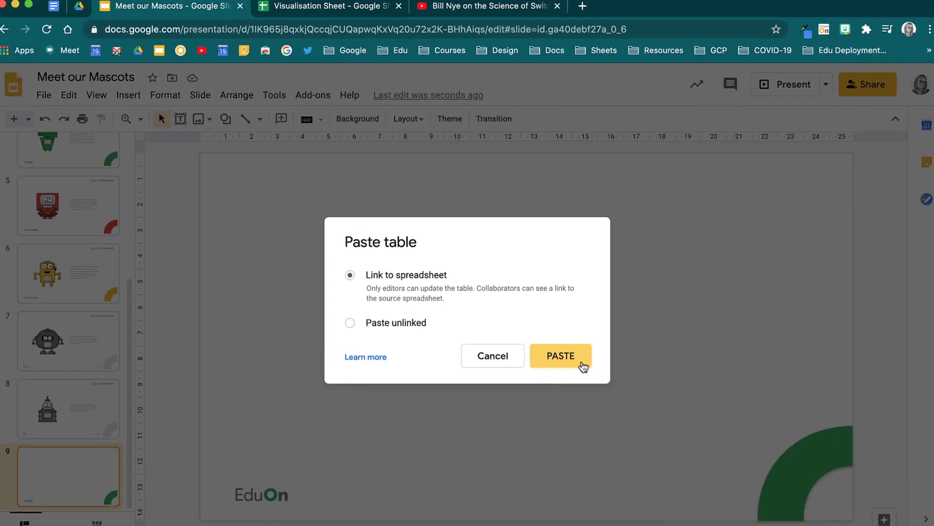
pyautogui.click(582, 364)
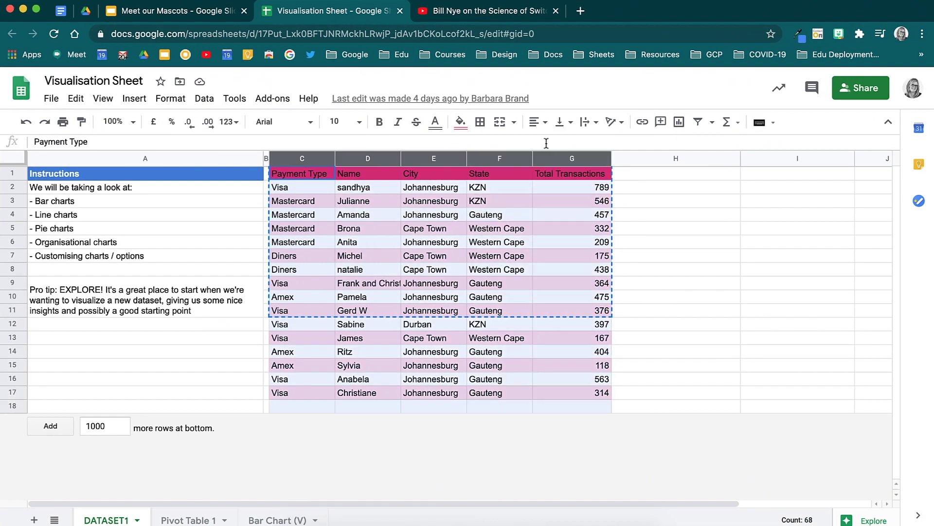
# Apply the green alternating colour style in Sheets, then update the linked table on slide 9.
pyautogui.click(171, 98)
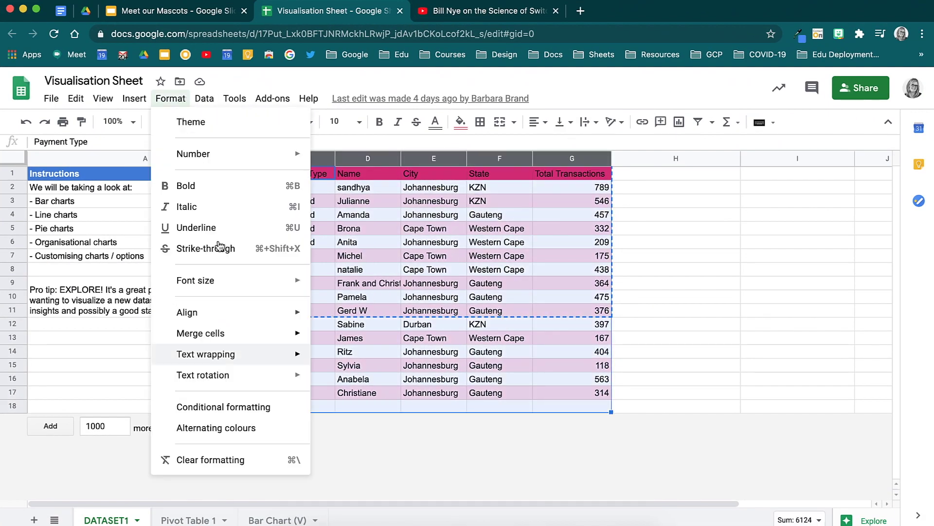
pyautogui.click(200, 425)
pyautogui.click(867, 290)
pyautogui.click(811, 319)
pyautogui.click(882, 128)
pyautogui.click(175, 11)
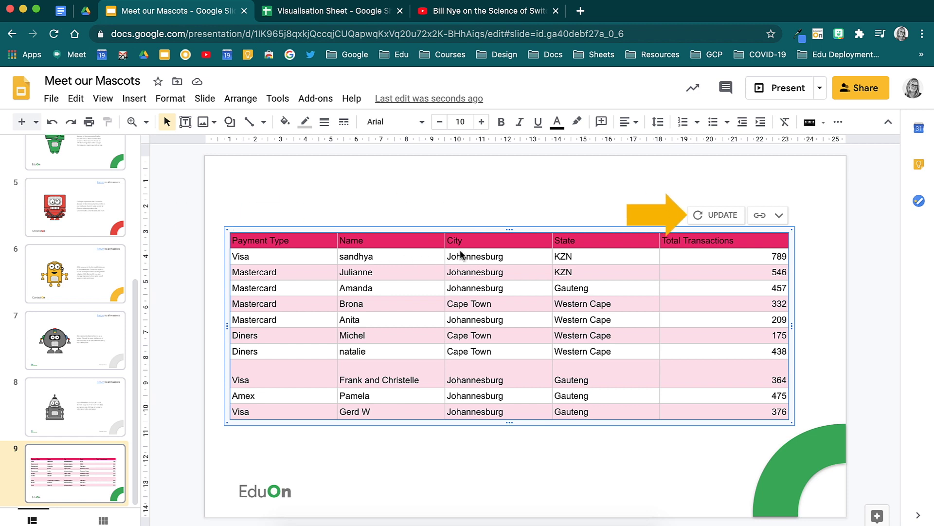
pyautogui.click(724, 215)
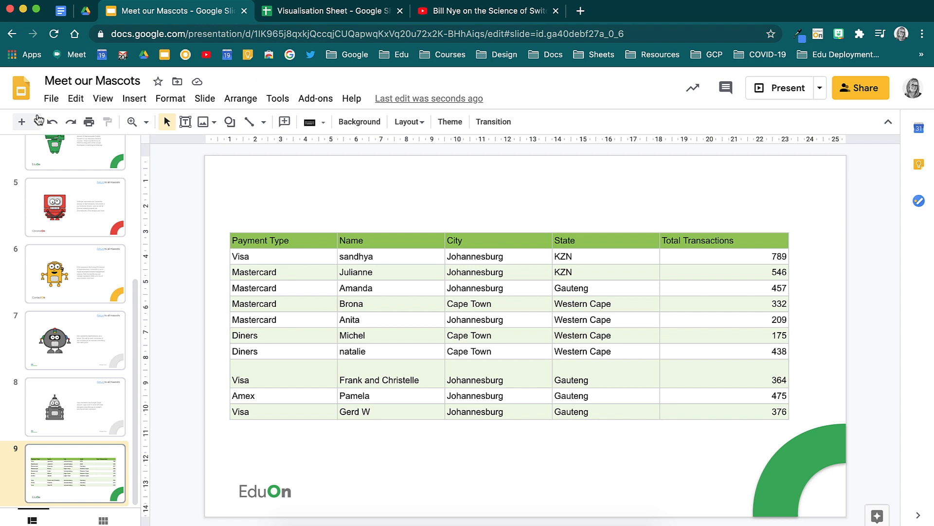
# Add a blank slide 10 and list the Drive spreadsheets via Insert > Chart > From Sheets.
pyautogui.click(21, 122)
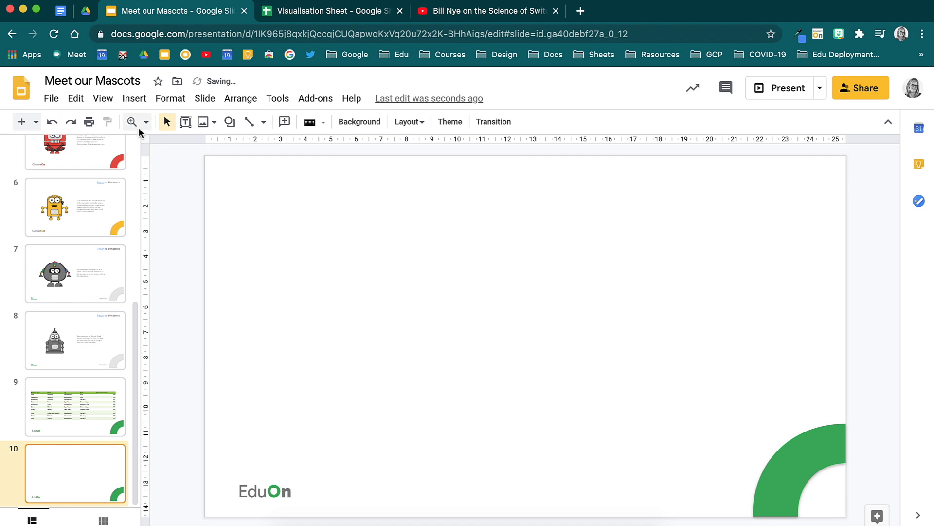
pyautogui.click(134, 99)
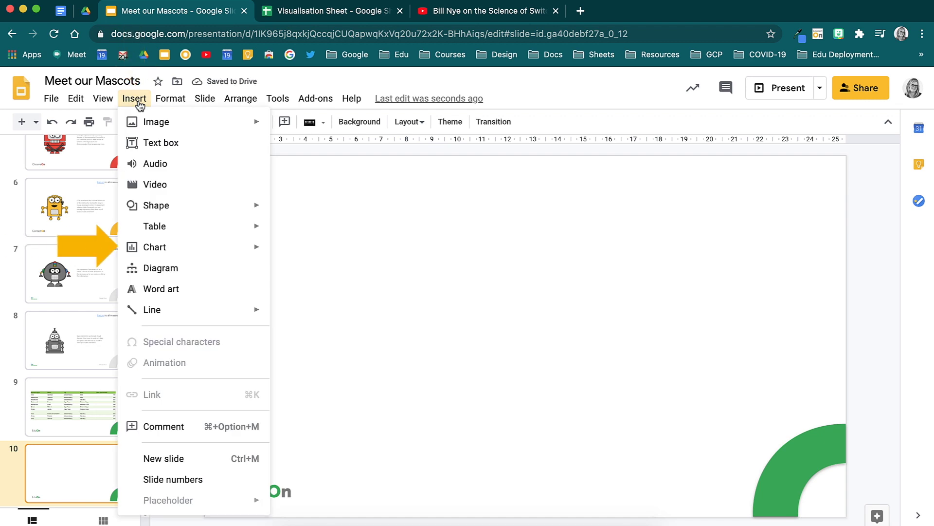
pyautogui.moveTo(256, 237)
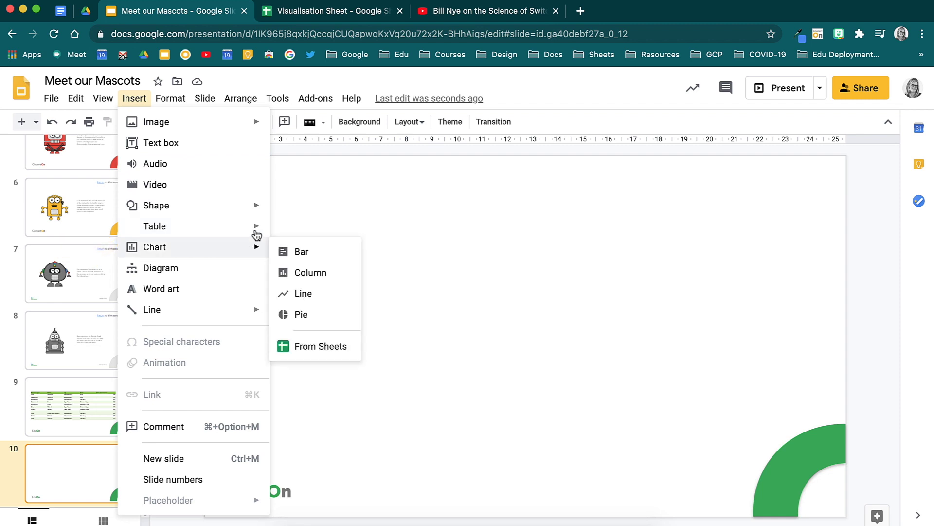
pyautogui.press('Right')
pyautogui.press('Down')
pyautogui.press('Down')
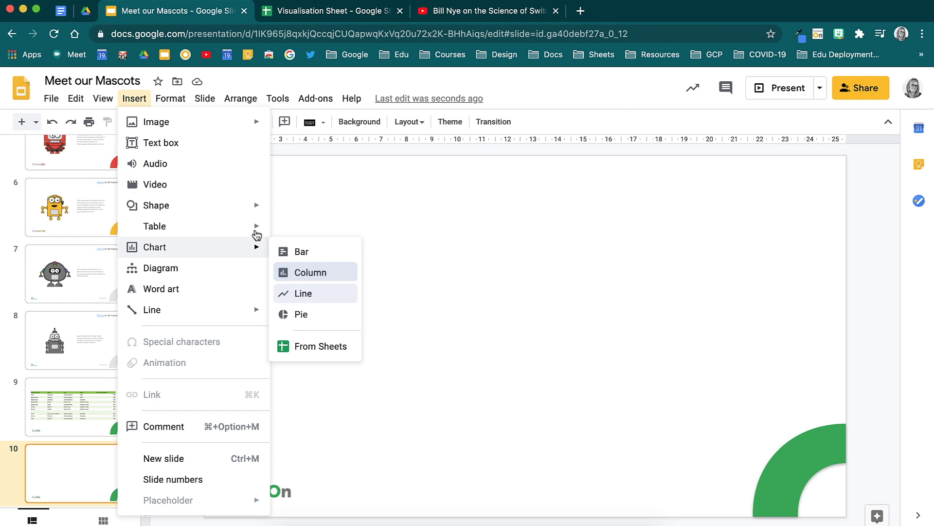
pyautogui.press('Down')
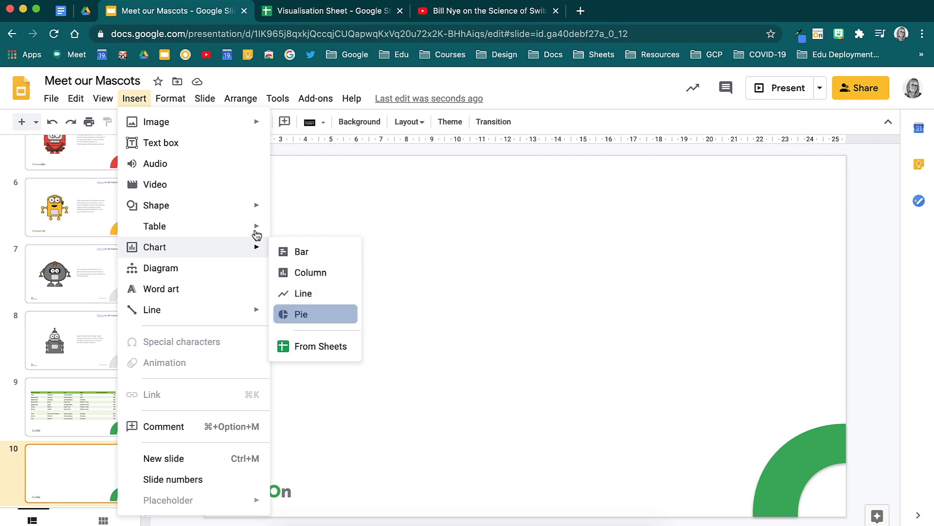
pyautogui.click(356, 347)
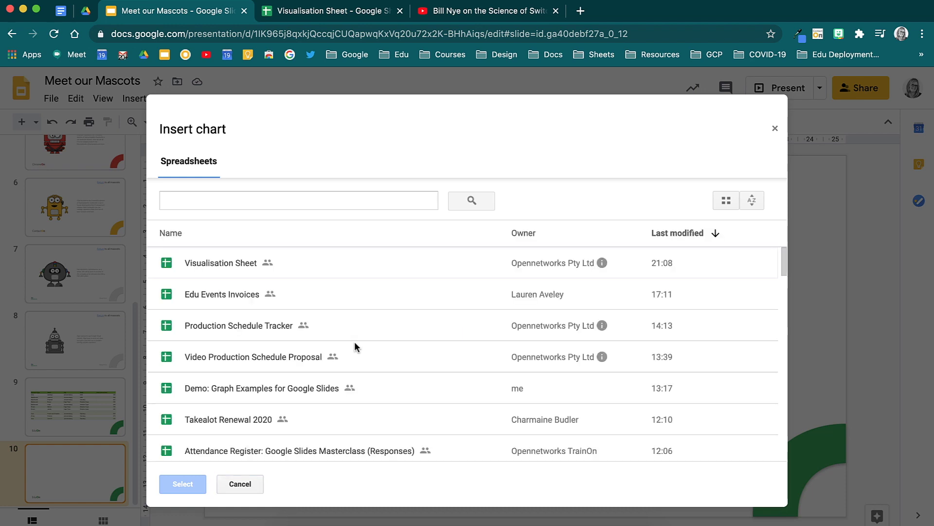
# Import Visualisation Sheet's 'Value by Card Type' chart onto slide 10, keeping it linked to the spreadsheet.
pyautogui.click(231, 268)
pyautogui.doubleClick(230, 265)
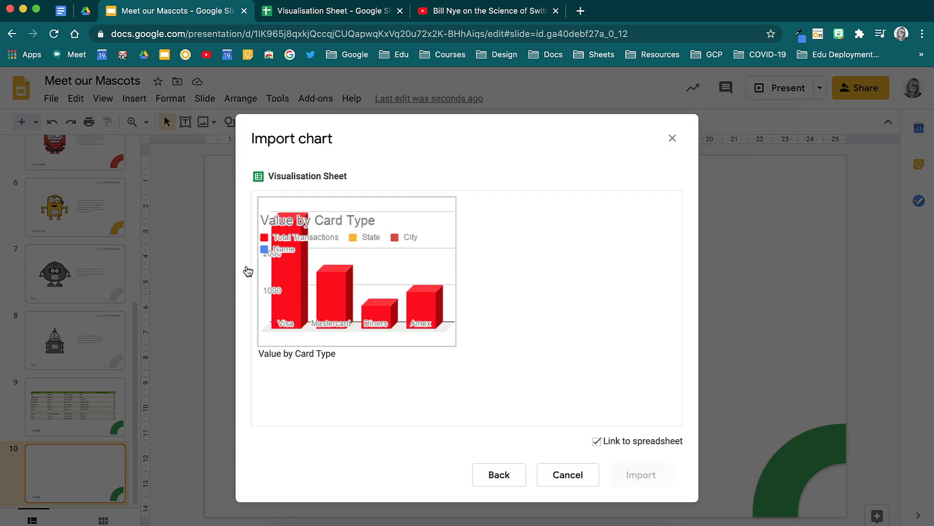
pyautogui.click(374, 255)
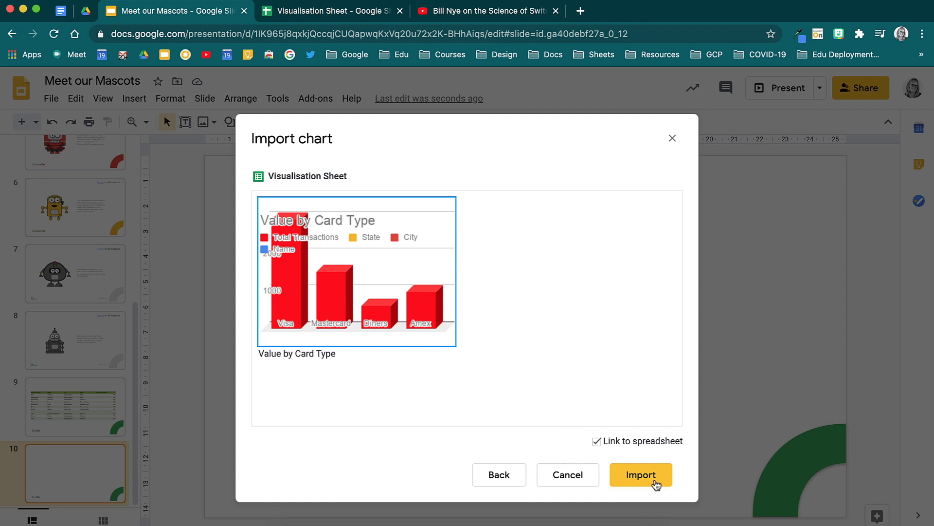
pyautogui.click(654, 482)
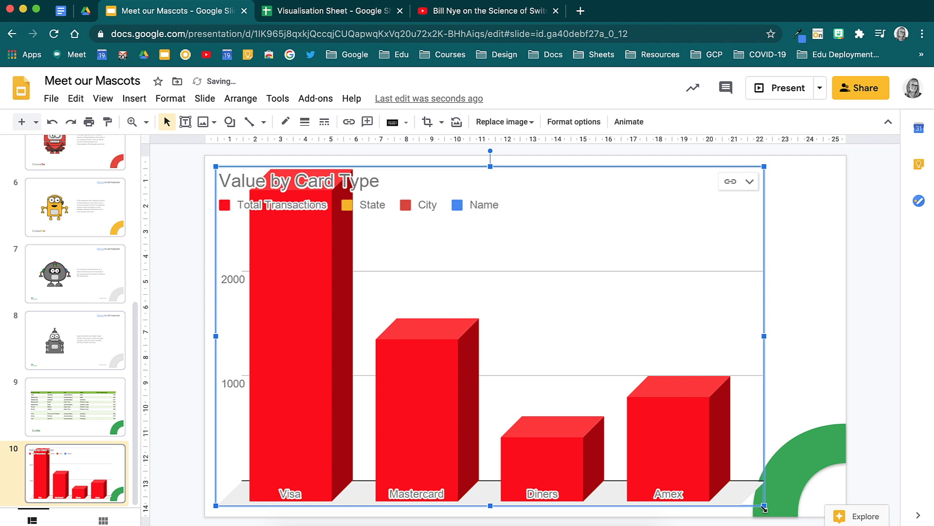
# Shrink the chart to fit slide 10, check its source sheet, and update it so the bars turn green.
pyautogui.moveTo(765, 508); pyautogui.dragTo(676, 451)
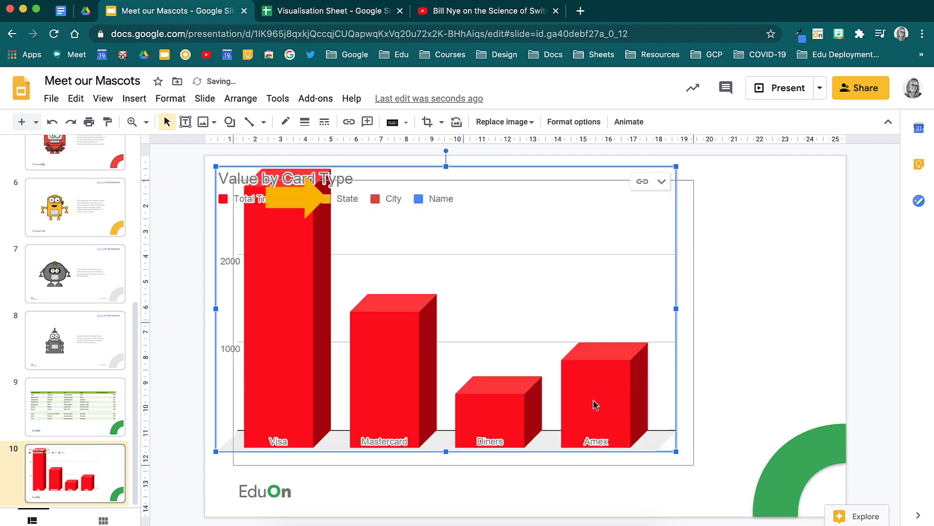
pyautogui.click(680, 198)
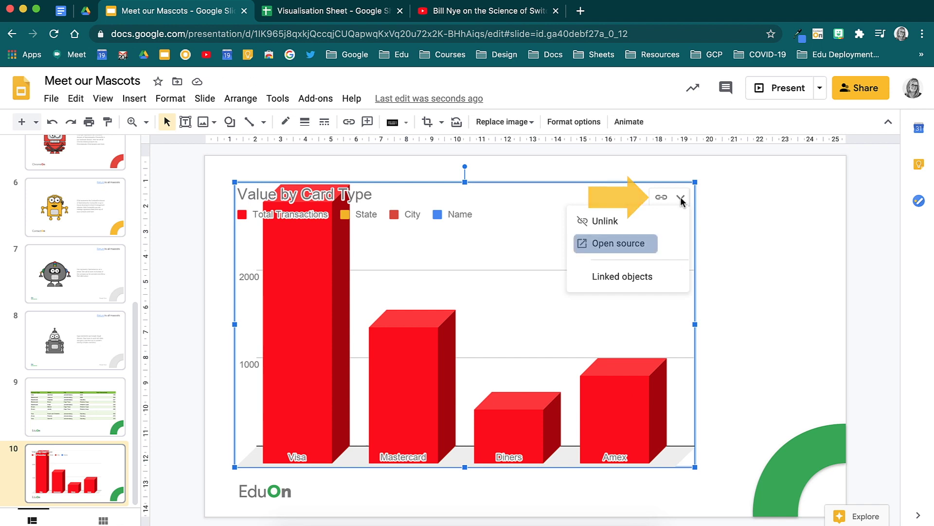
pyautogui.click(674, 248)
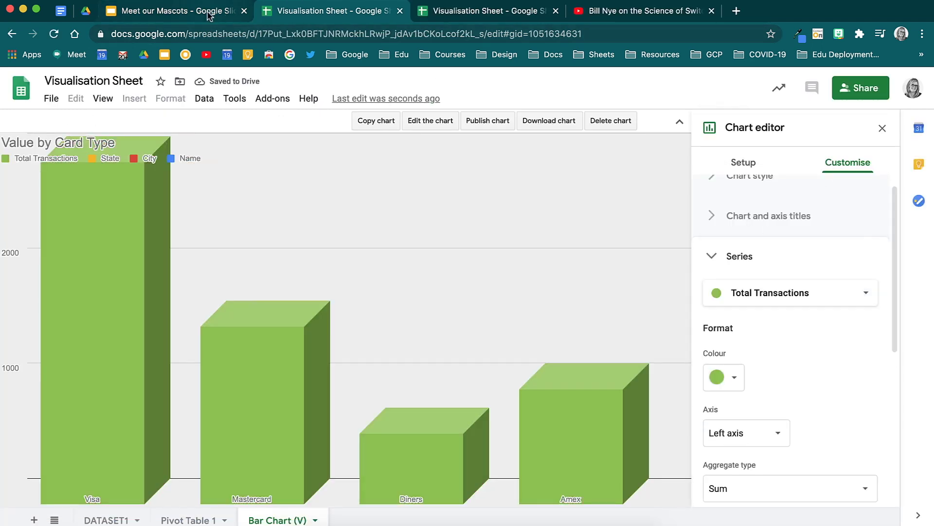
pyautogui.click(208, 14)
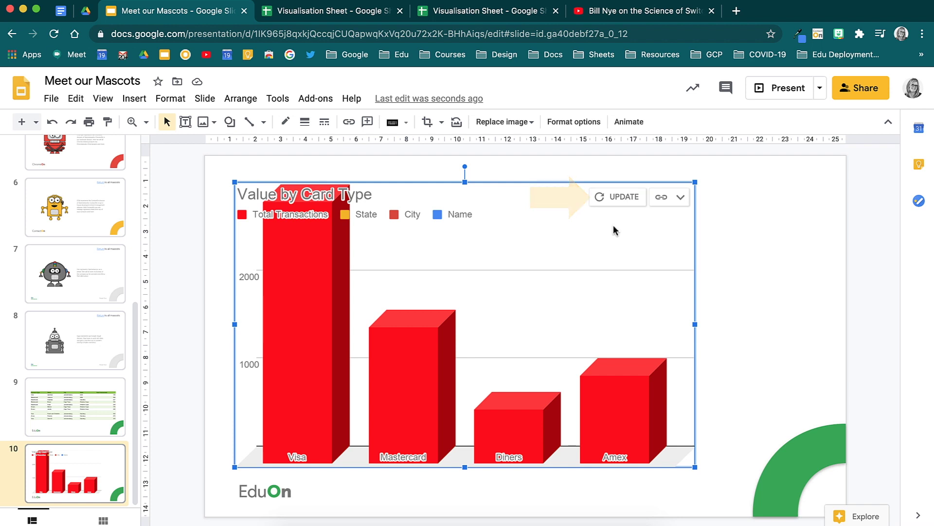
pyautogui.click(621, 199)
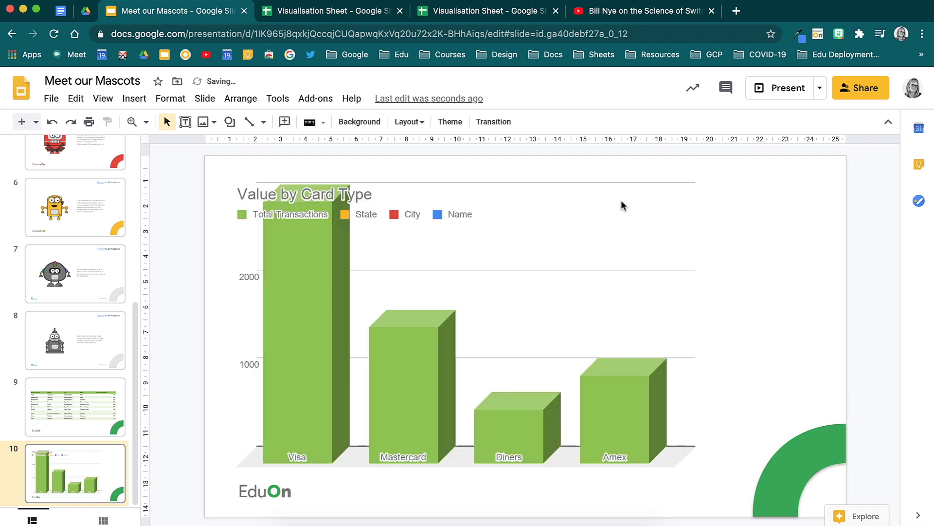